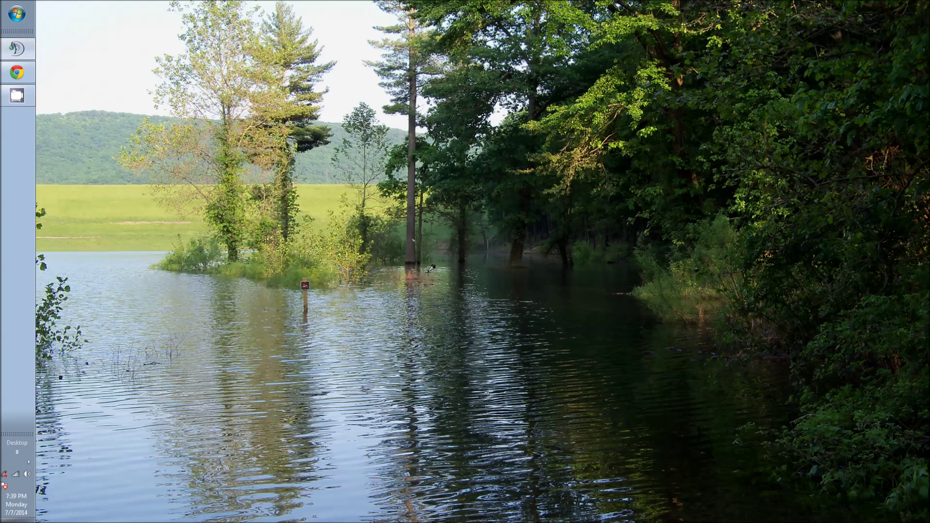
Move the taskbar to the bottom of the screen and back to the left edge.
right_click(18, 256)
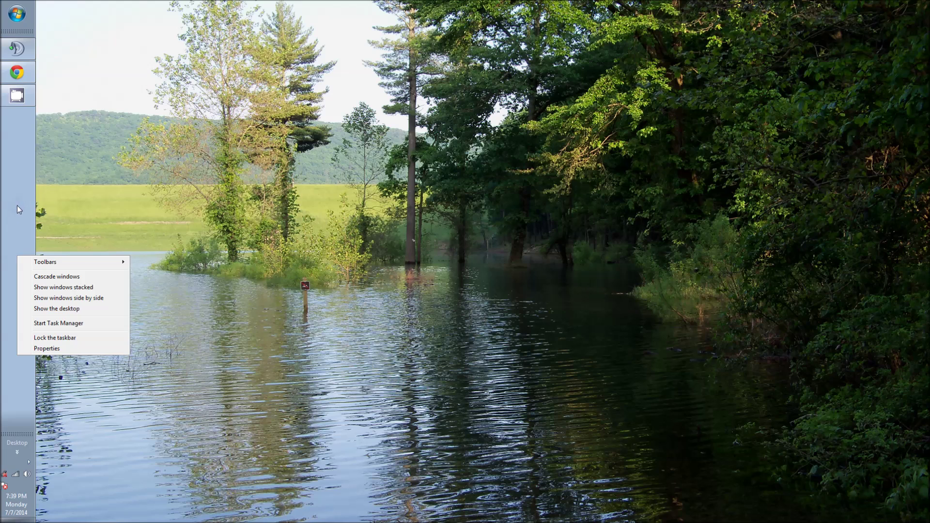
drag(18, 209, 293, 516)
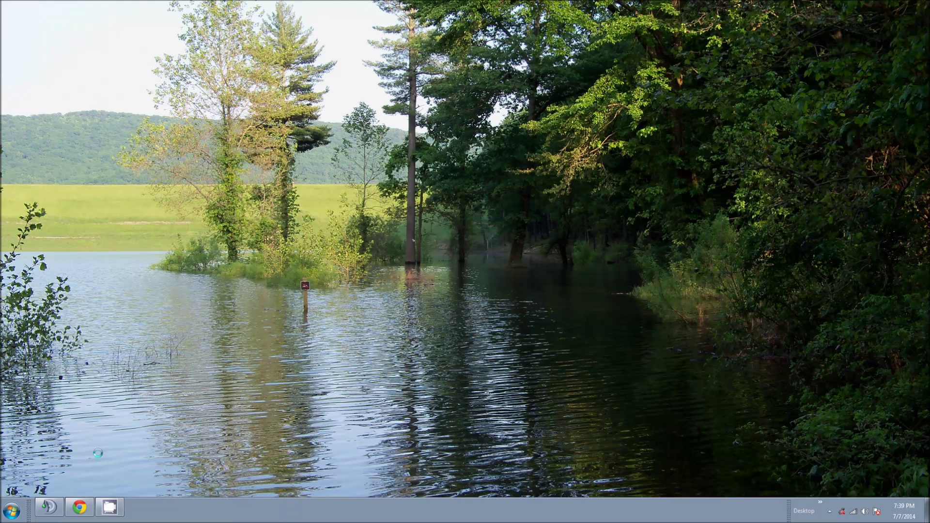
drag(98, 452, 48, 219)
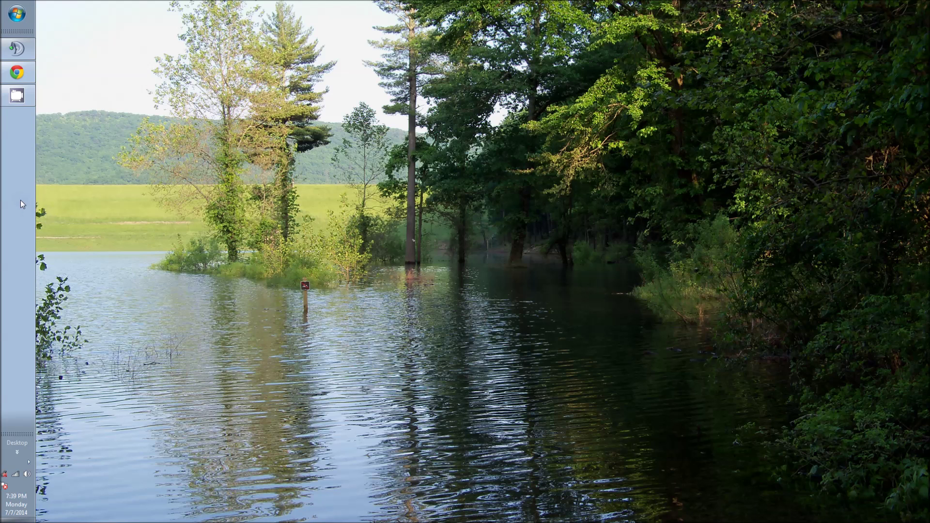
Start Task Manager from the taskbar, show the Performance tab, and launch Resource Monitor.
right_click(12, 189)
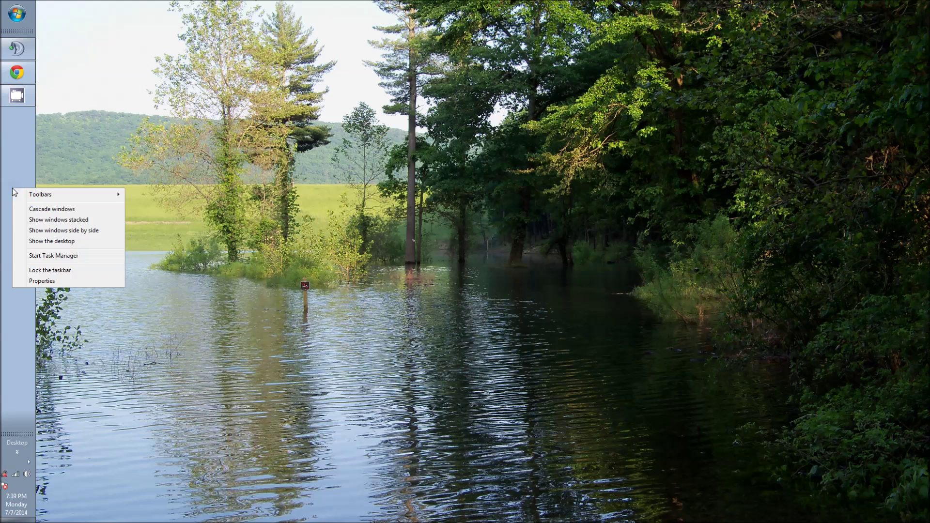
click(49, 256)
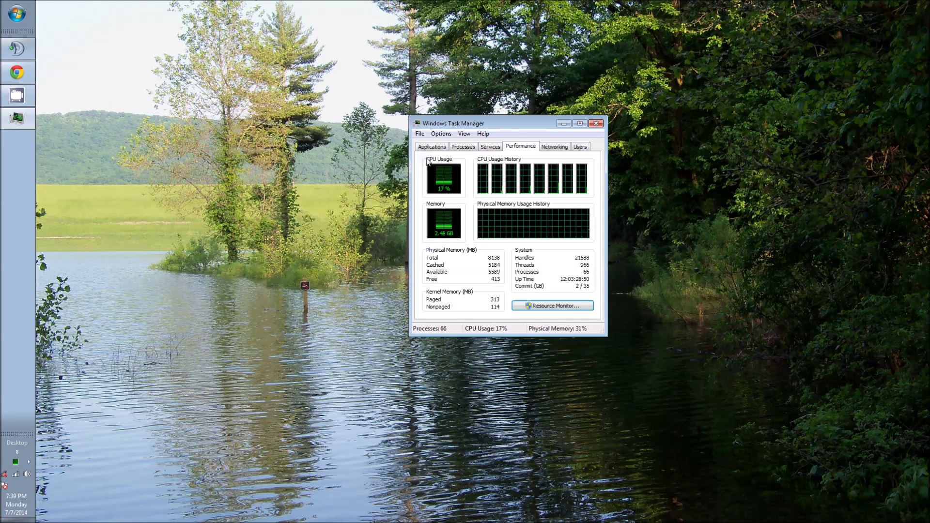
click(431, 147)
click(519, 149)
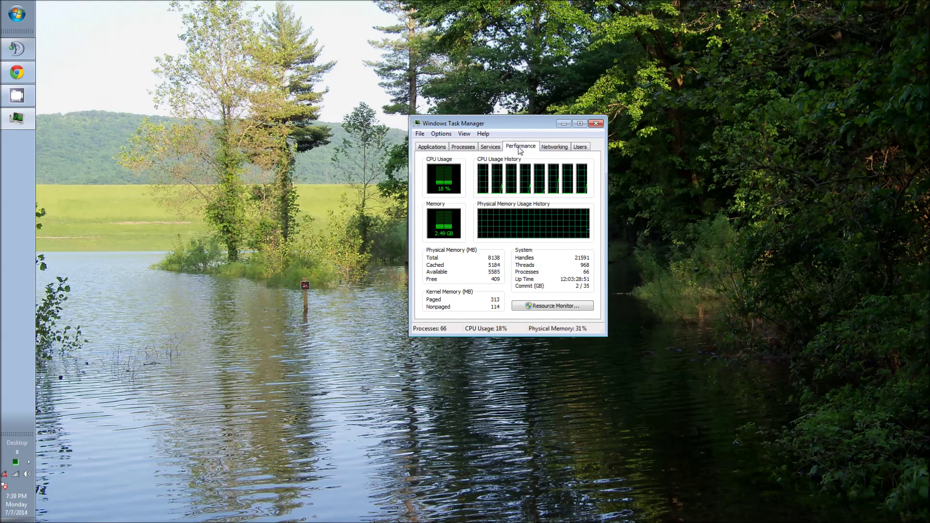
click(551, 306)
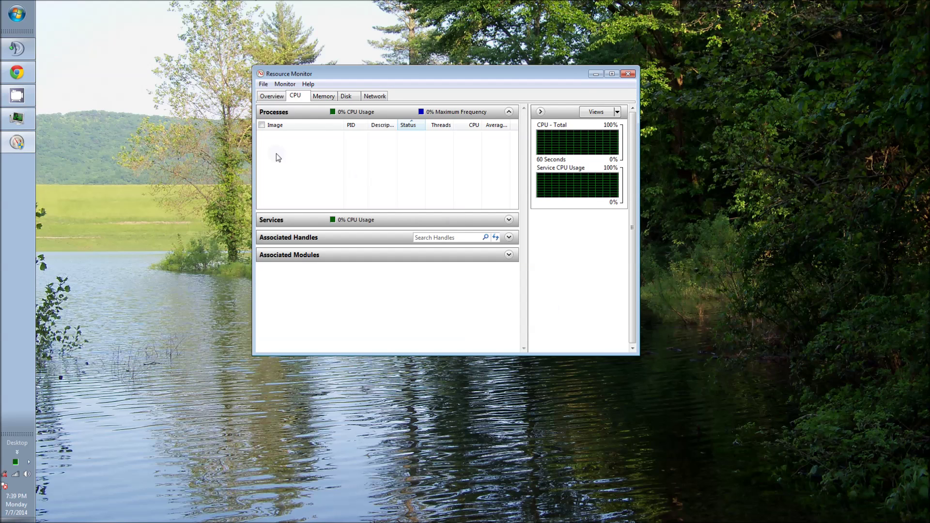
Switch Resource Monitor to its CPU tab and scroll the graphs to show per-core CPU 0–4.
click(278, 98)
click(297, 97)
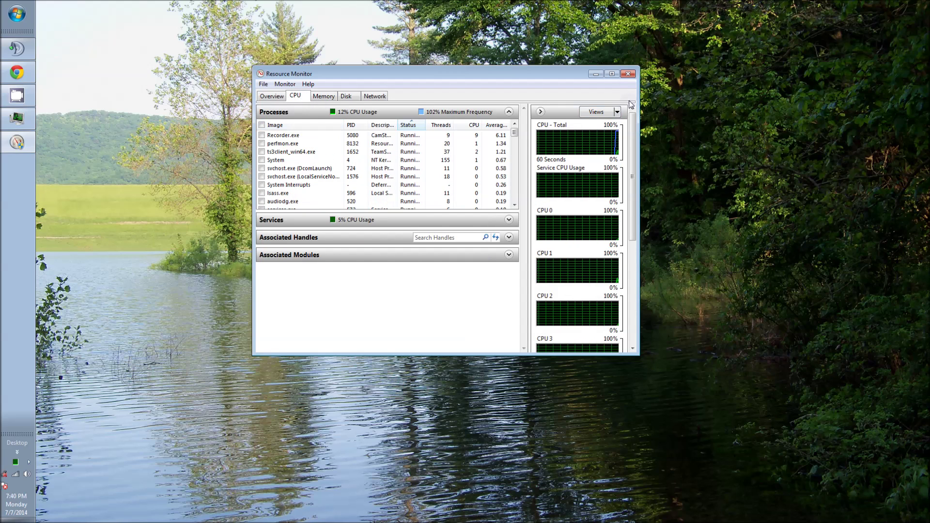
drag(635, 141, 633, 164)
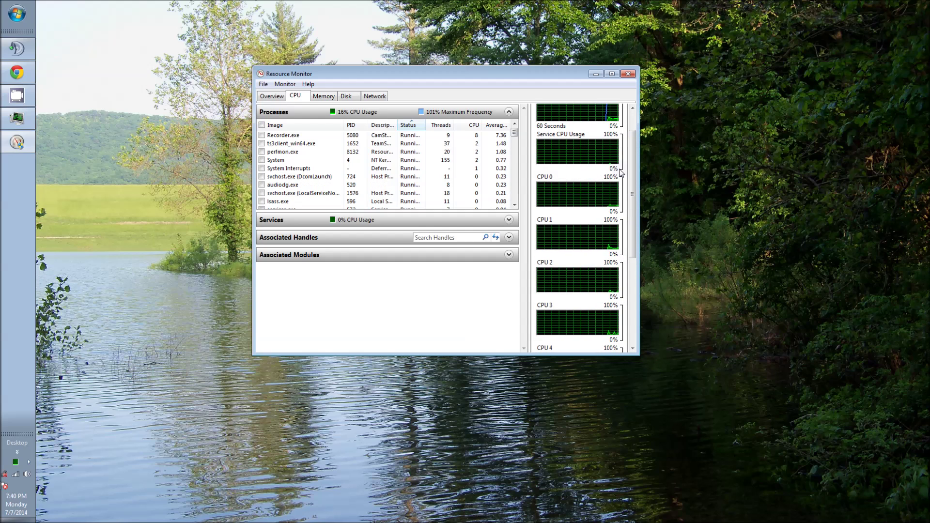
drag(632, 154, 649, 136)
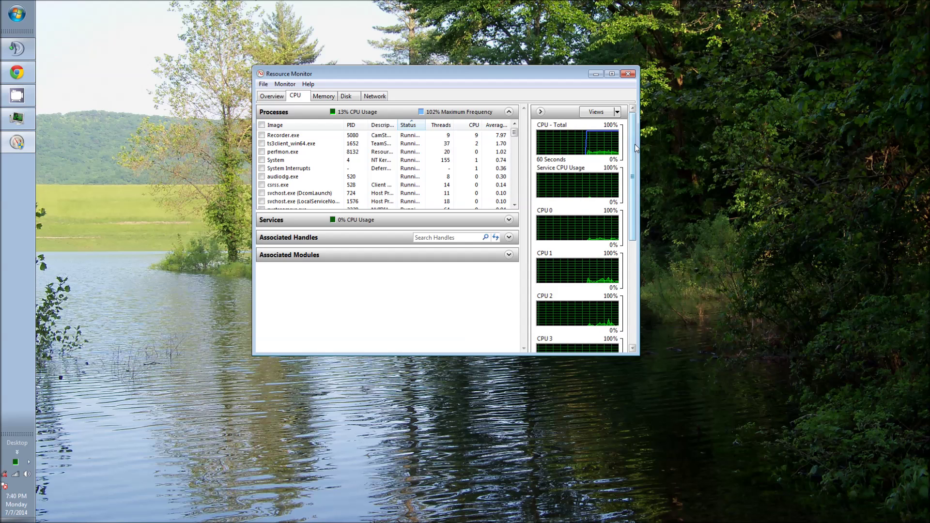
drag(634, 145, 634, 164)
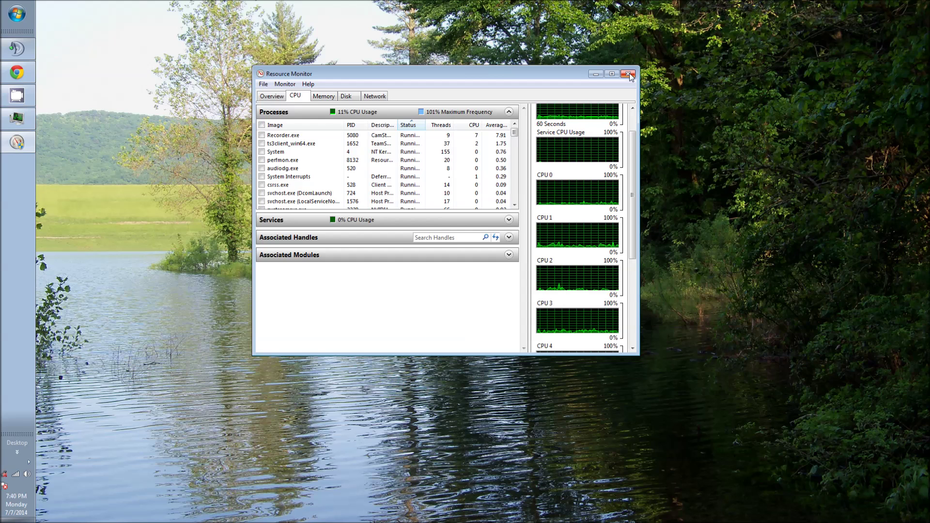
Minimize Resource Monitor, close Task Manager, and open Control Panel from the Start menu.
click(599, 74)
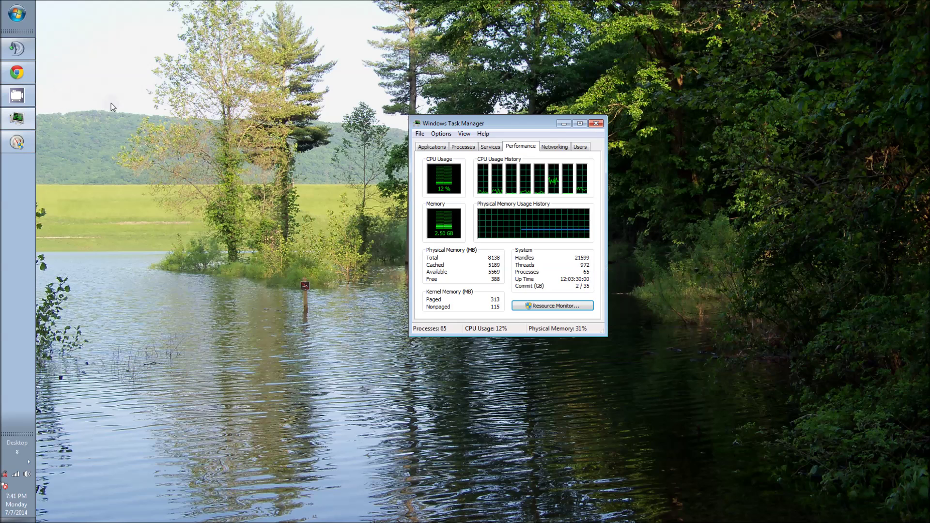
click(595, 125)
click(16, 14)
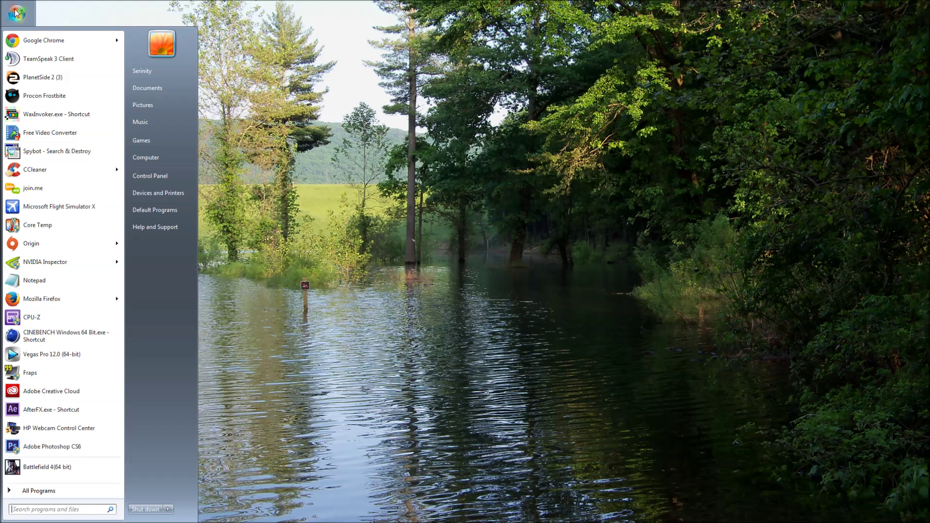
click(154, 175)
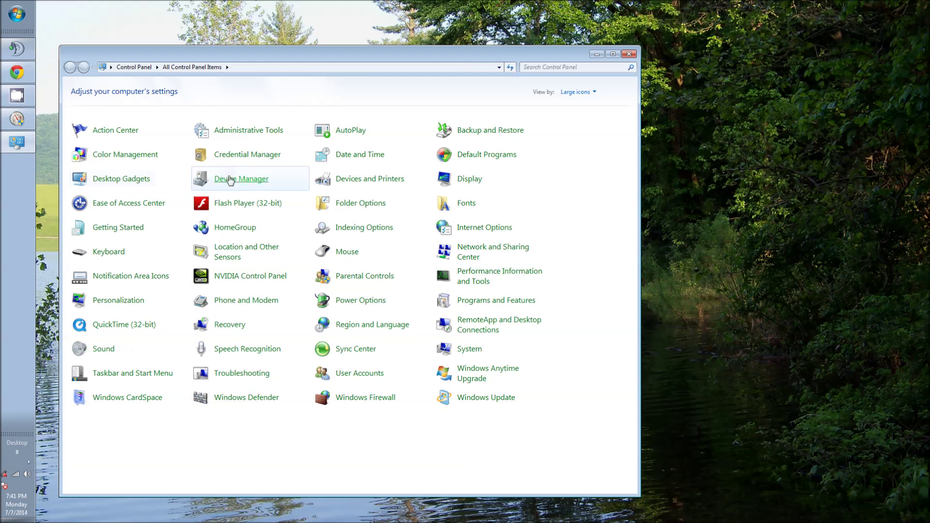
Set Control Panel's View by to Large icons and go to Power Options.
click(595, 93)
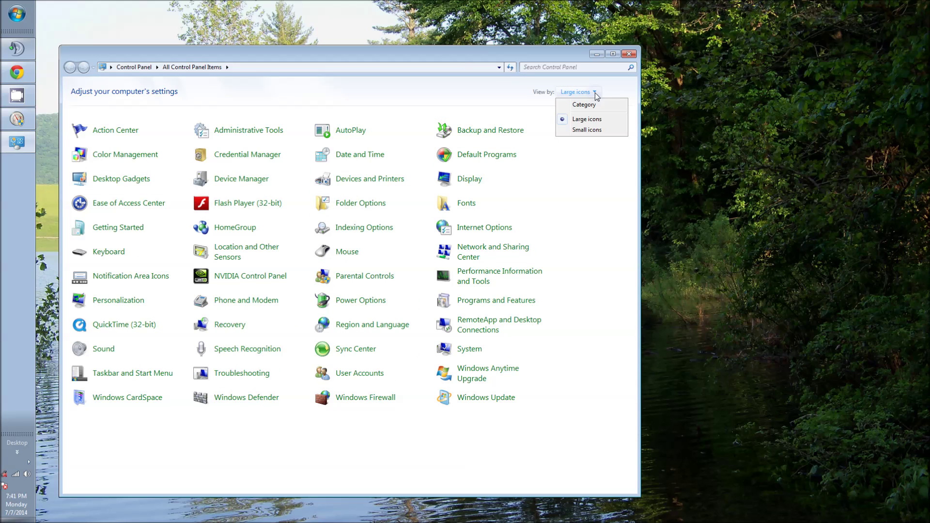
click(591, 104)
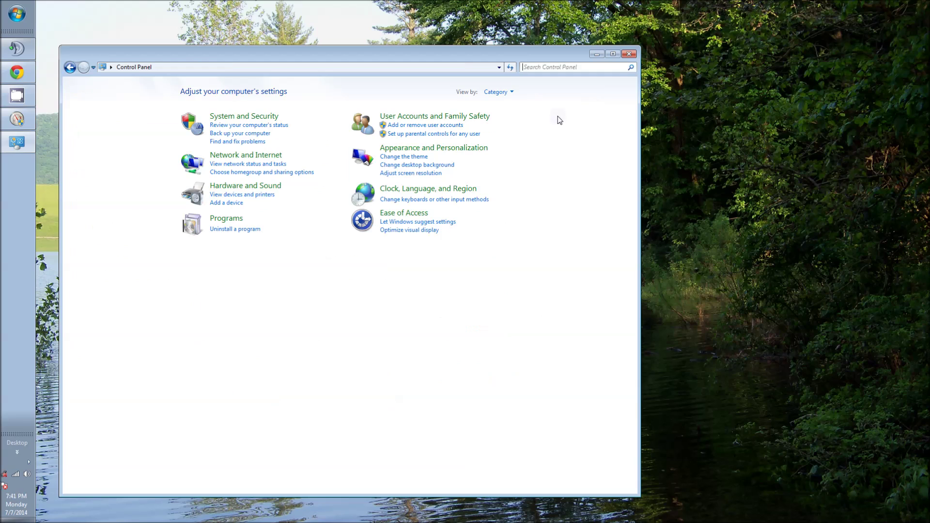
click(509, 92)
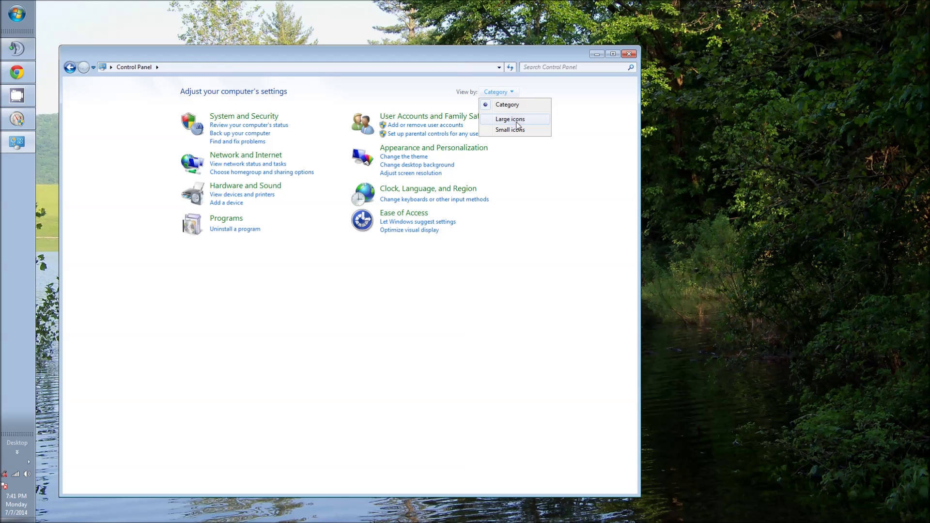
click(516, 121)
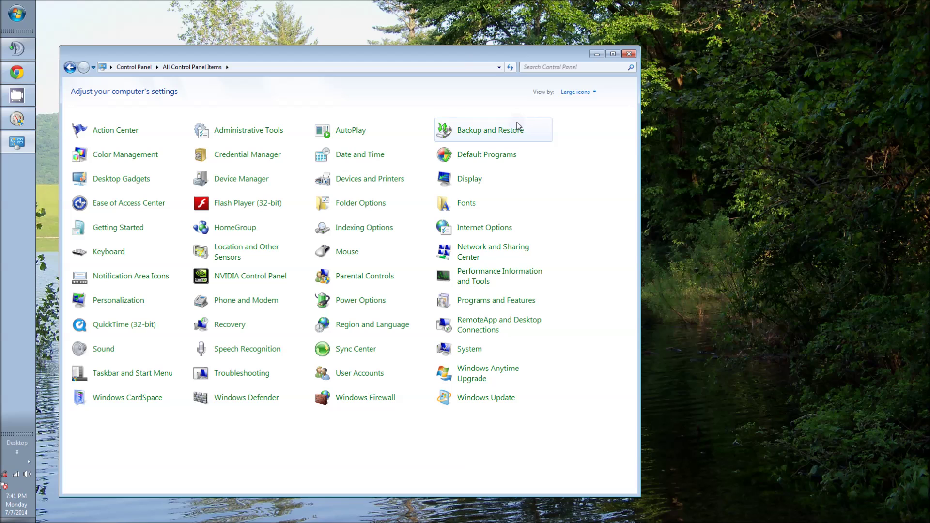
click(352, 304)
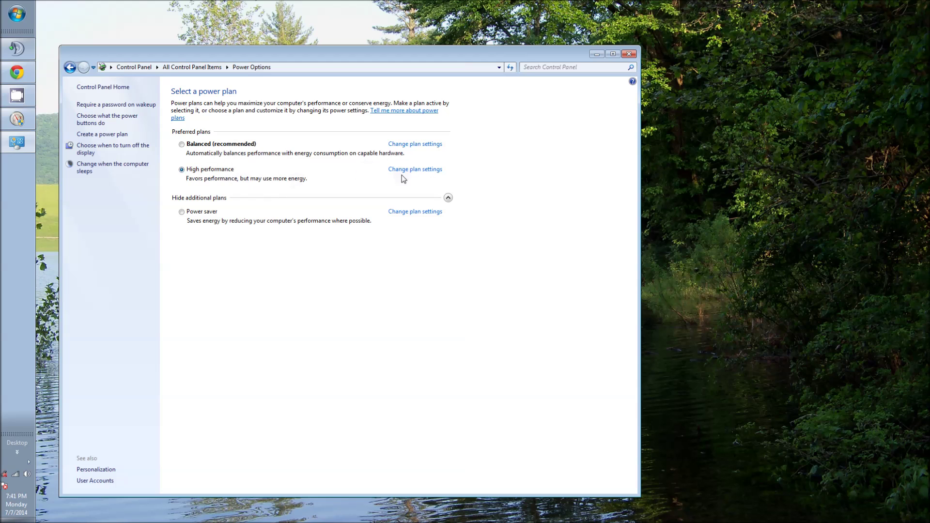
Open the High performance plan's settings, then its advanced power settings.
click(416, 170)
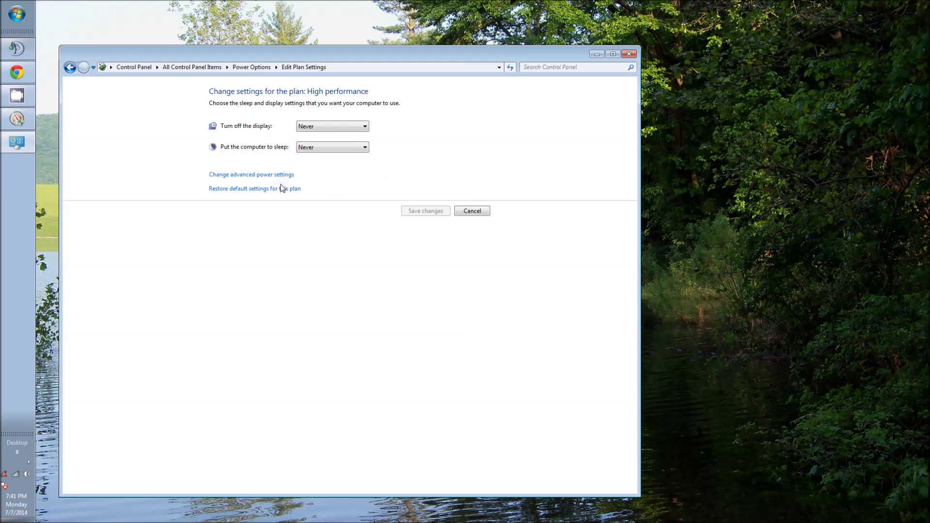
click(250, 175)
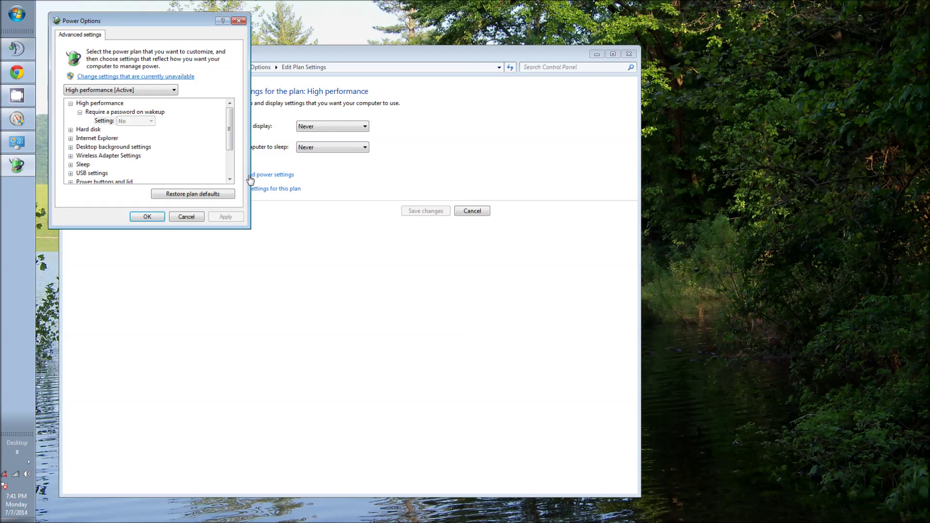
Expand Processor power management and confirm minimum and maximum processor state both read 100%.
drag(185, 21, 362, 37)
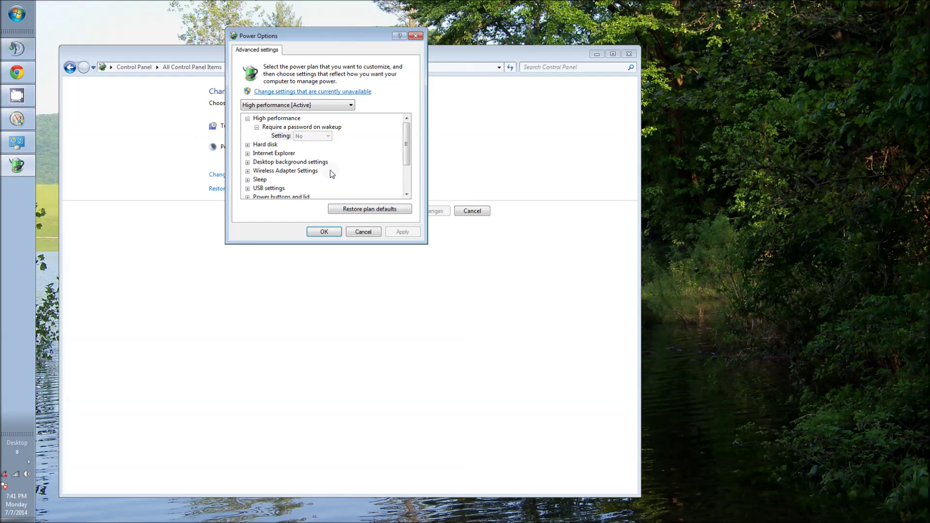
drag(406, 141, 406, 158)
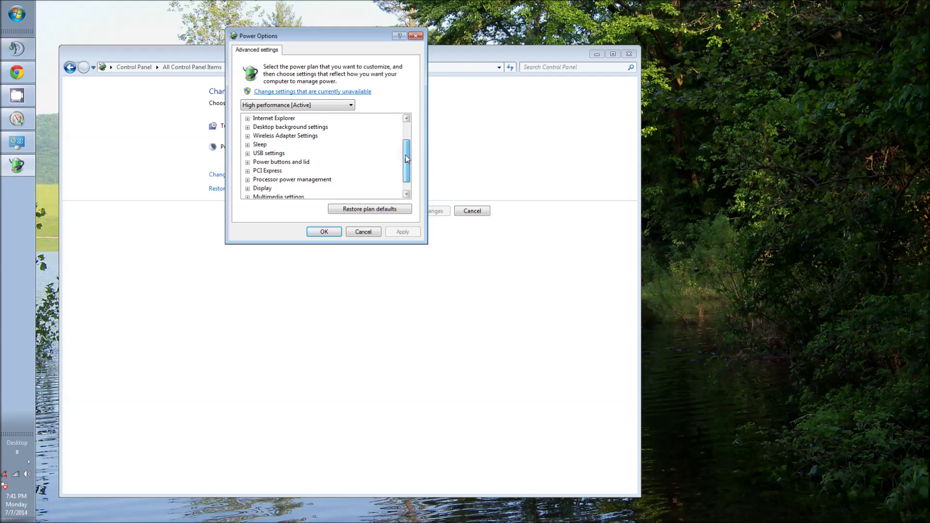
click(248, 179)
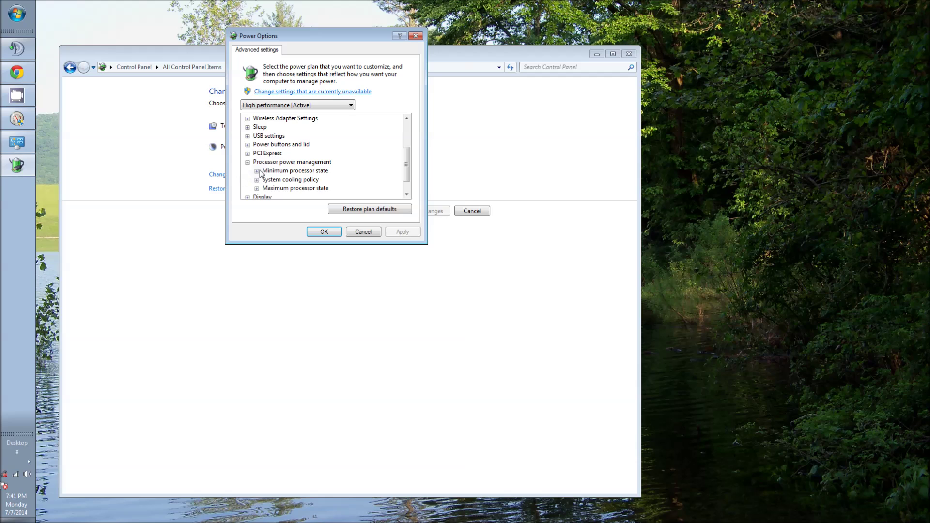
click(256, 171)
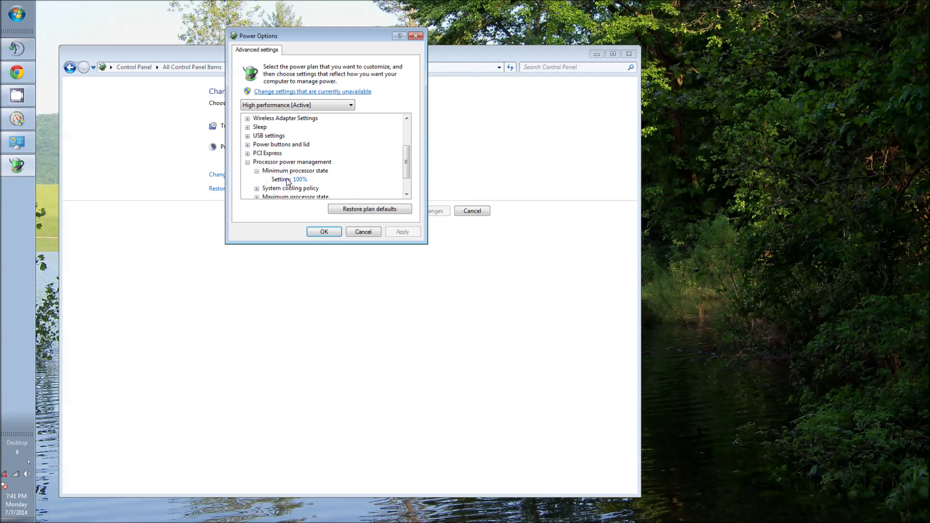
drag(405, 162, 405, 172)
click(257, 171)
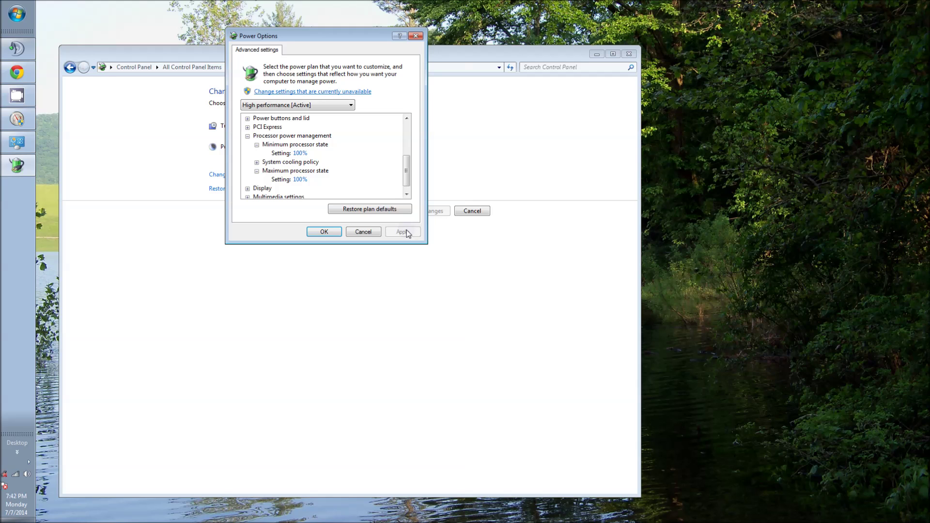
Close the advanced settings and Control Panel, then reopen Task Manager on its Applications tab.
click(415, 36)
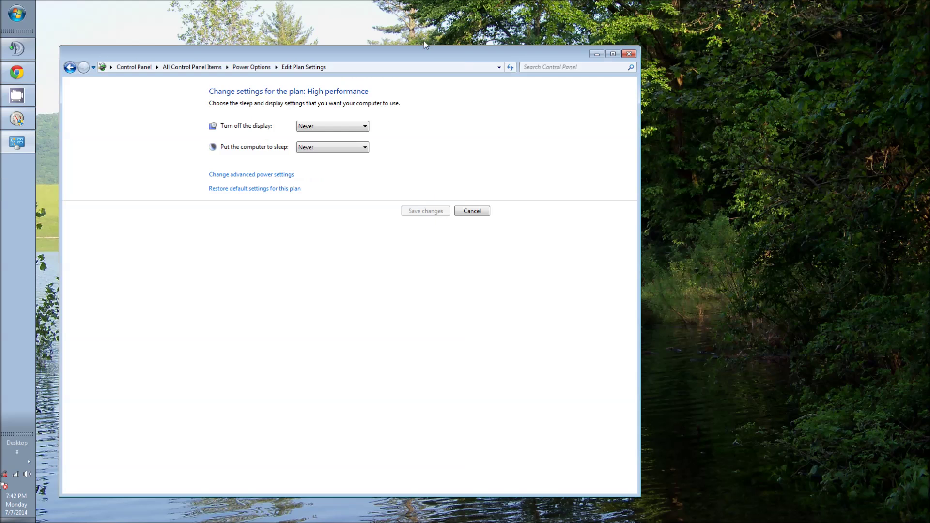
click(628, 54)
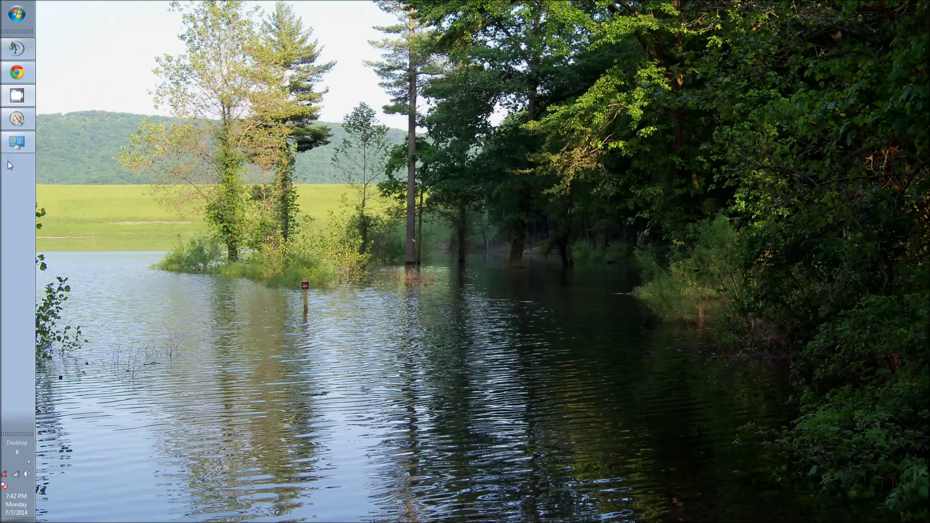
right_click(22, 199)
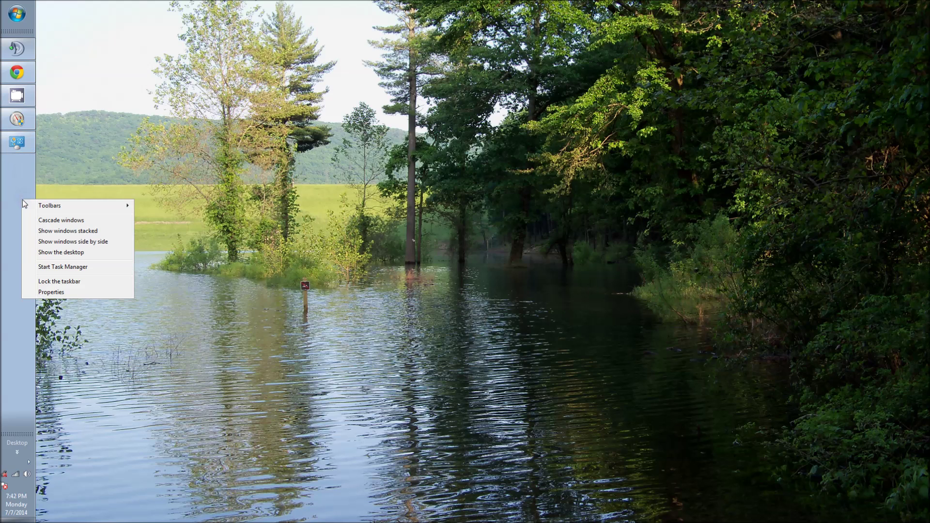
click(83, 267)
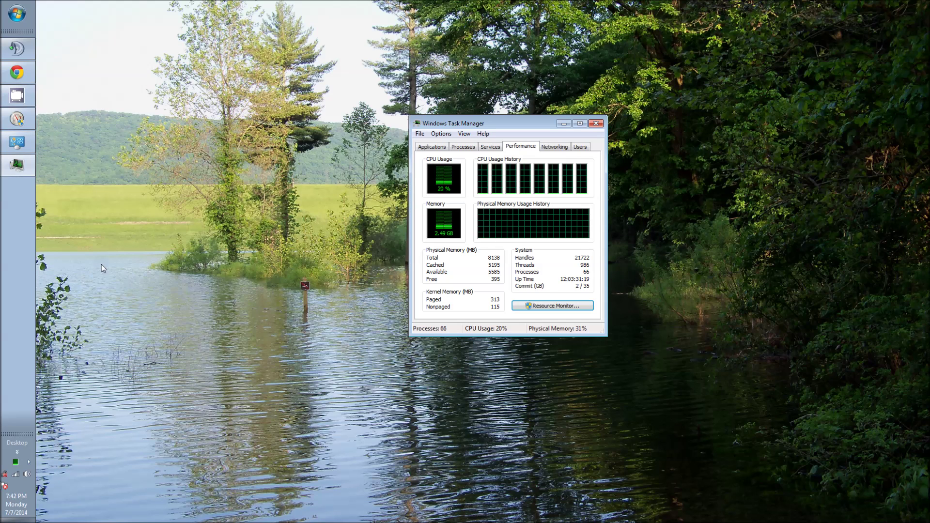
click(462, 147)
click(440, 149)
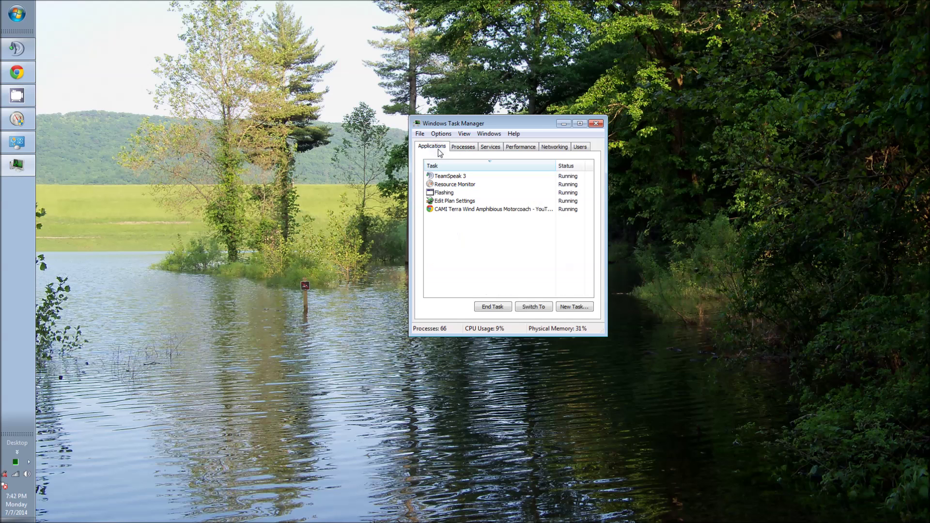